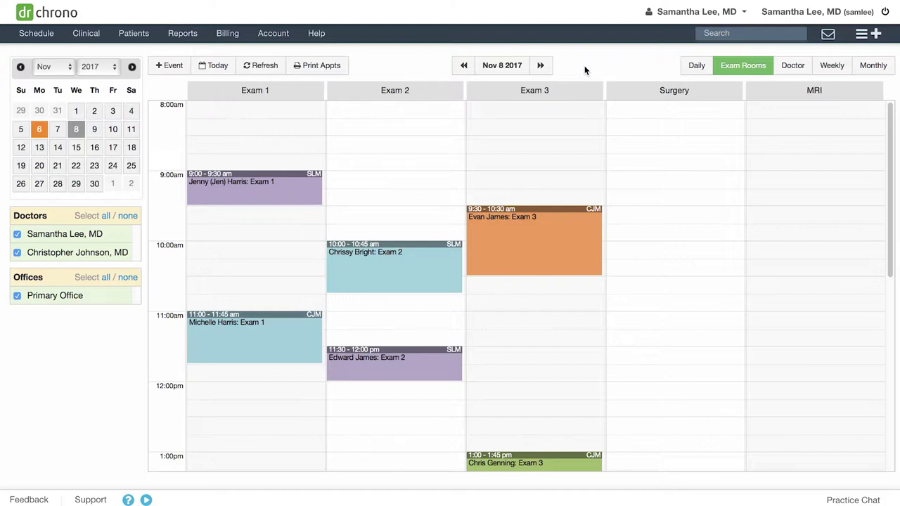
Enable 'Access to online scheduling' in the General tab of Account Settings.
{"action": "left_click", "coordinate": [274, 33]}
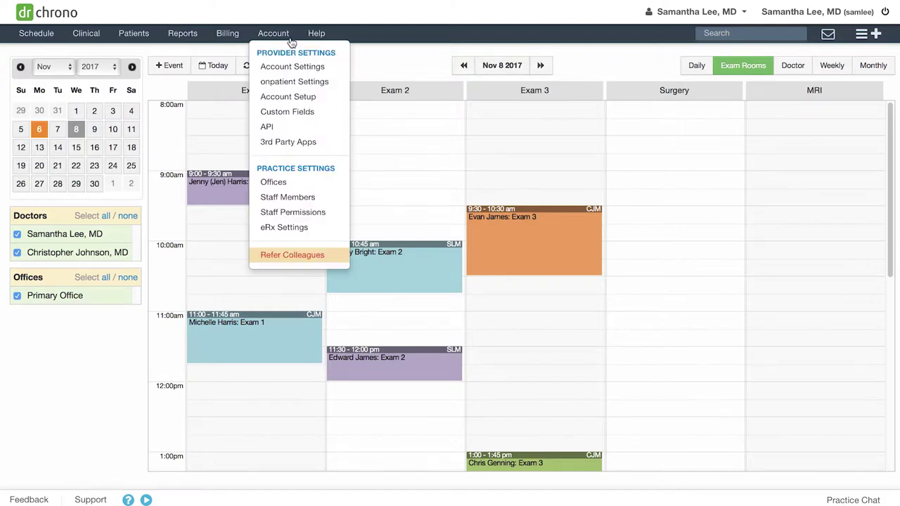
{"action": "left_click", "coordinate": [328, 67]}
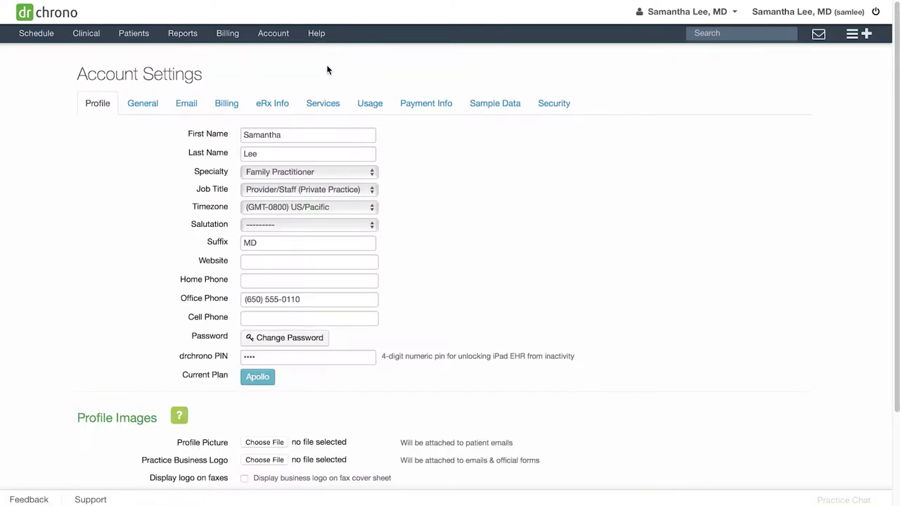
{"action": "left_click", "coordinate": [144, 111]}
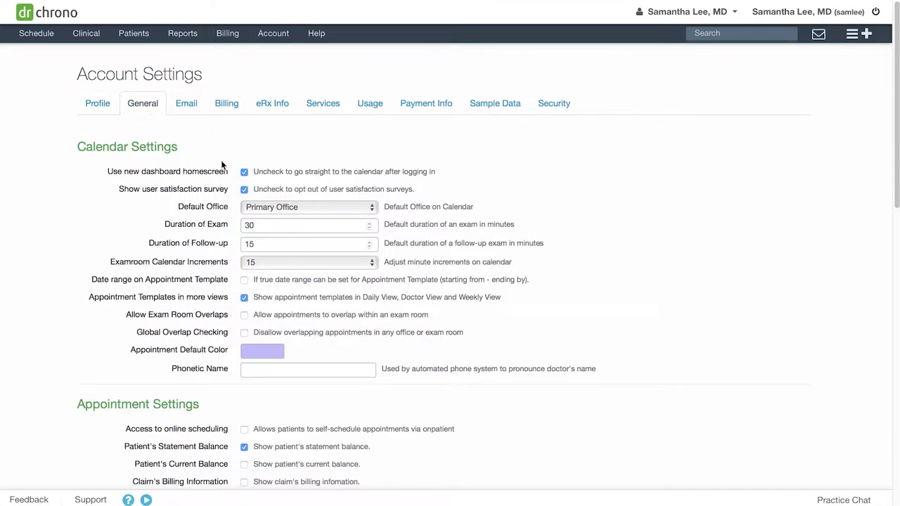
{"action": "scroll", "coordinate": [511, 313], "scroll_direction": "down", "scroll_amount": 5}
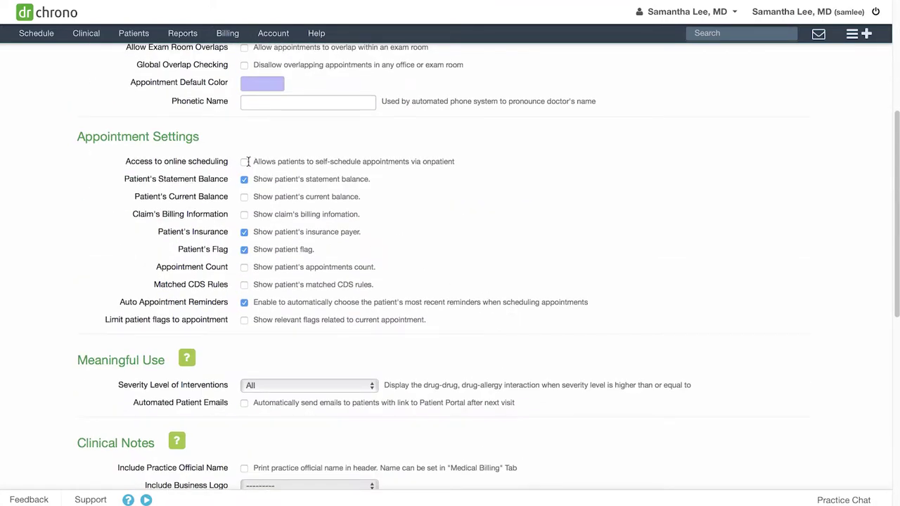
{"action": "left_click", "coordinate": [244, 162]}
{"action": "scroll", "coordinate": [397, 286], "scroll_direction": "down", "scroll_amount": 10}
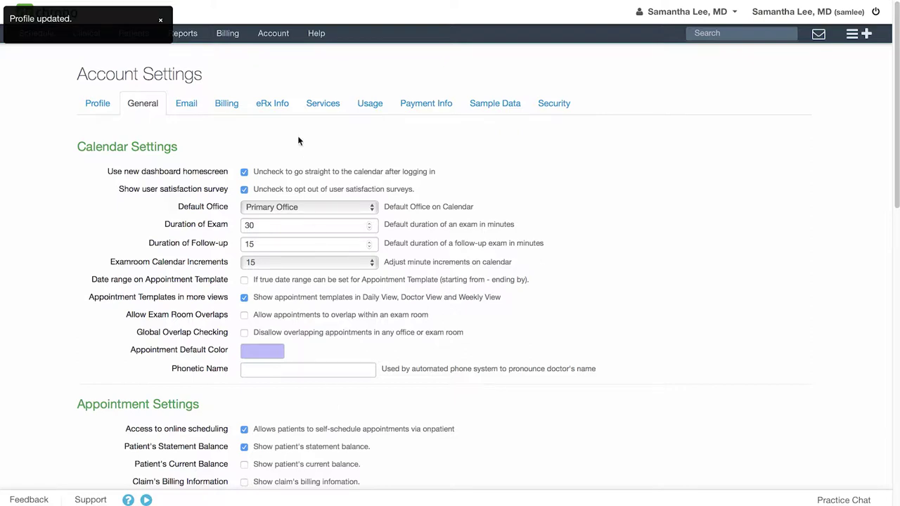
Turn on Allow Online Scheduling for Exam 2 in Primary Office and save the office.
{"action": "left_click", "coordinate": [276, 35]}
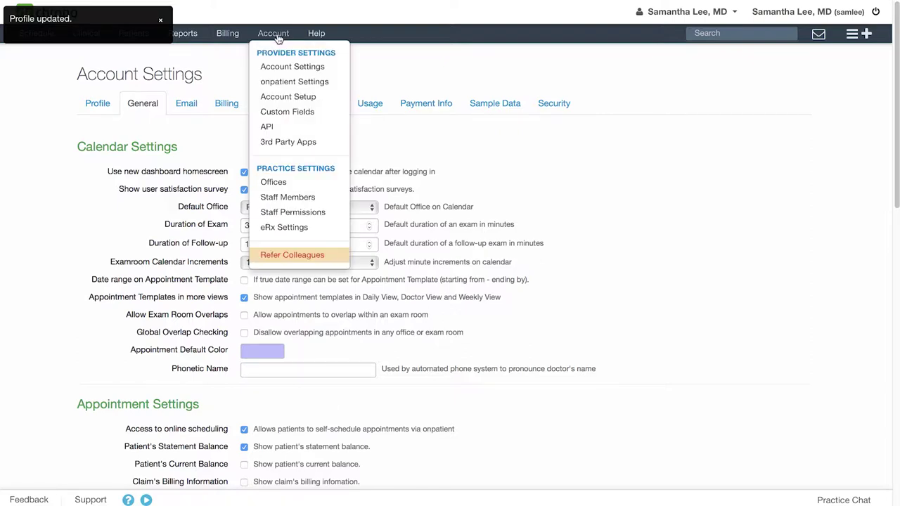
{"action": "left_click", "coordinate": [319, 184]}
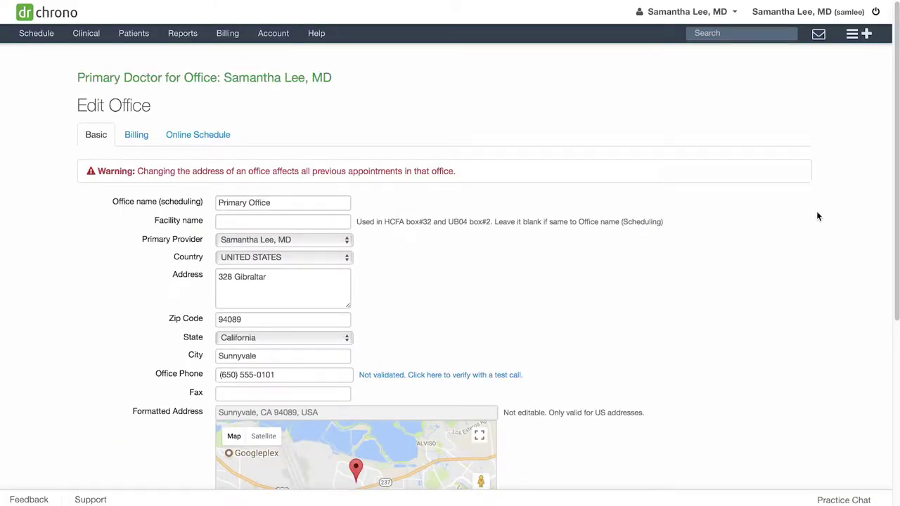
{"action": "scroll", "coordinate": [807, 237], "scroll_direction": "down", "scroll_amount": 5}
{"action": "scroll", "coordinate": [808, 237], "scroll_direction": "down", "scroll_amount": 3}
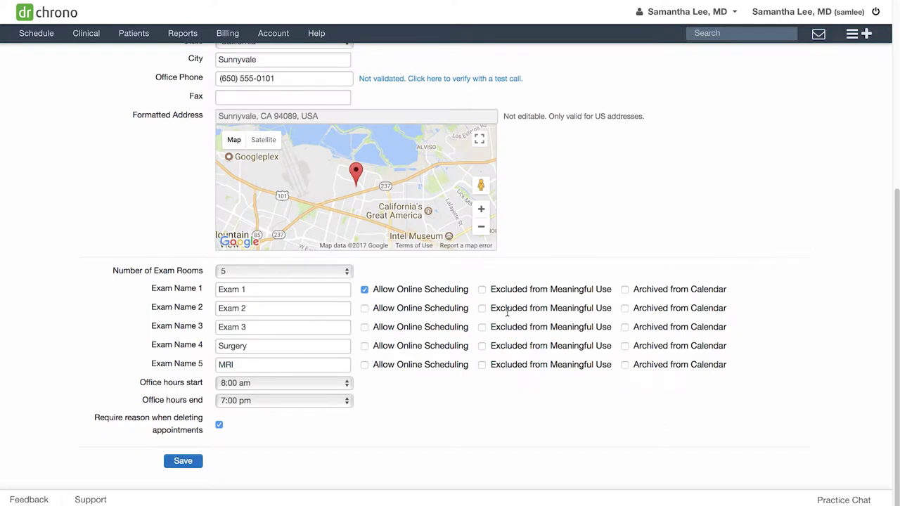
{"action": "mouse_move", "coordinate": [364, 309]}
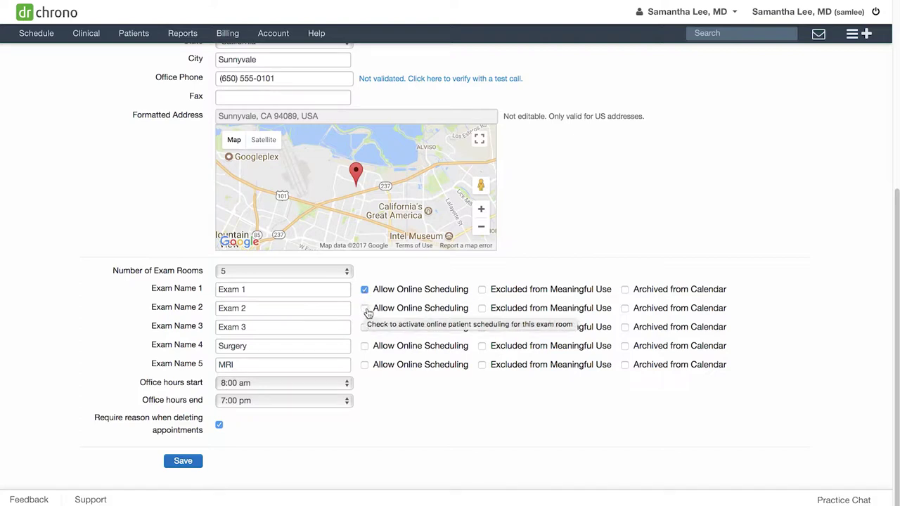
{"action": "left_click", "coordinate": [364, 310]}
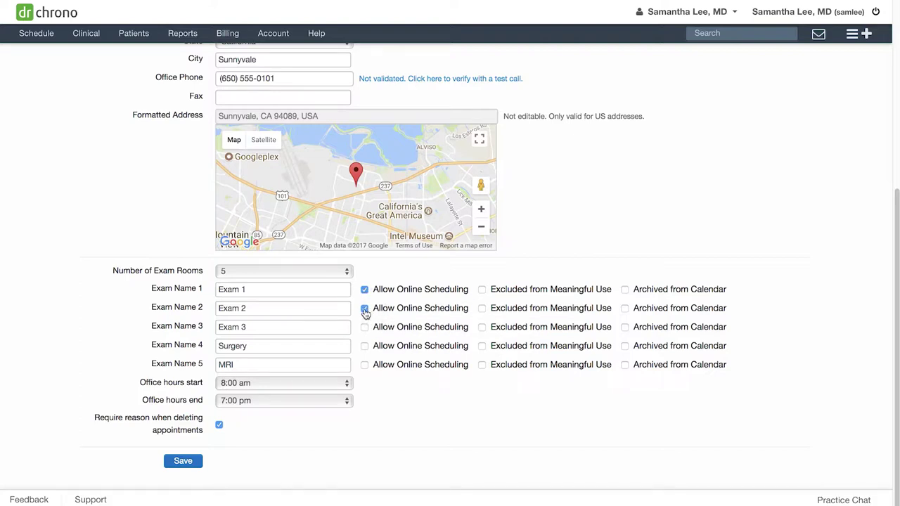
{"action": "left_click", "coordinate": [177, 463]}
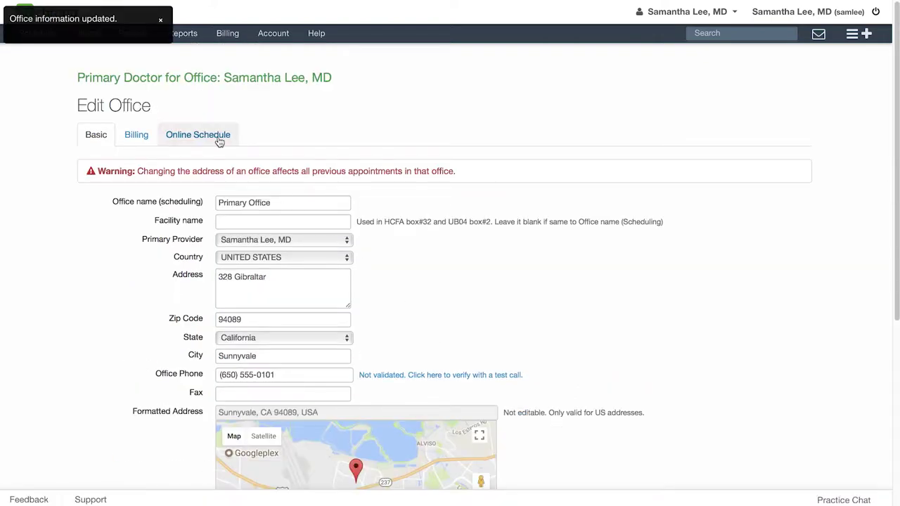
Check 'Allow online scheduling in this office' on the Online Schedule tab and scroll to the weekly hours.
{"action": "left_click", "coordinate": [218, 138]}
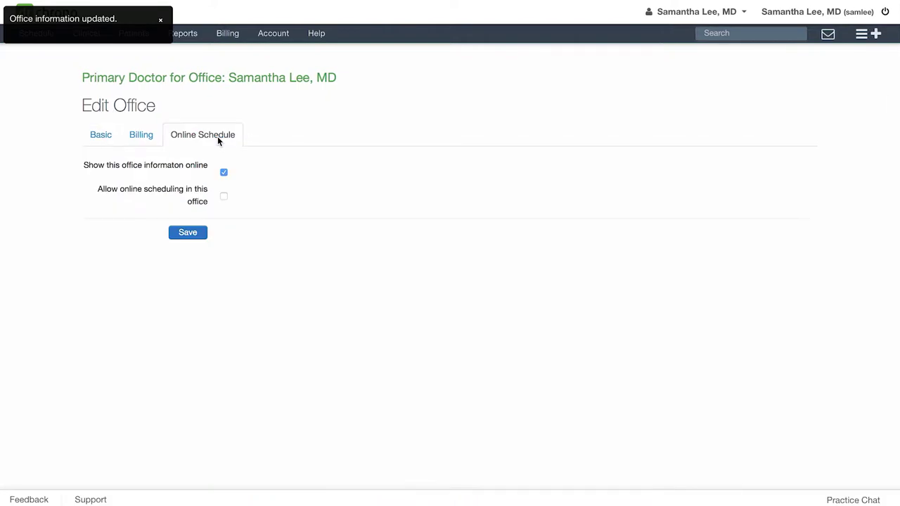
{"action": "left_click", "coordinate": [224, 200]}
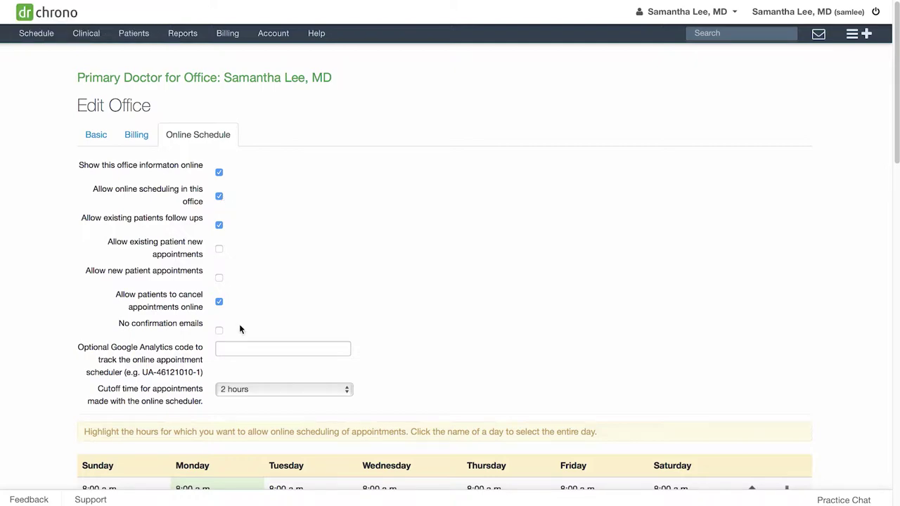
{"action": "scroll", "coordinate": [442, 358], "scroll_direction": "down", "scroll_amount": 5}
{"action": "scroll", "coordinate": [443, 363], "scroll_direction": "down", "scroll_amount": 3}
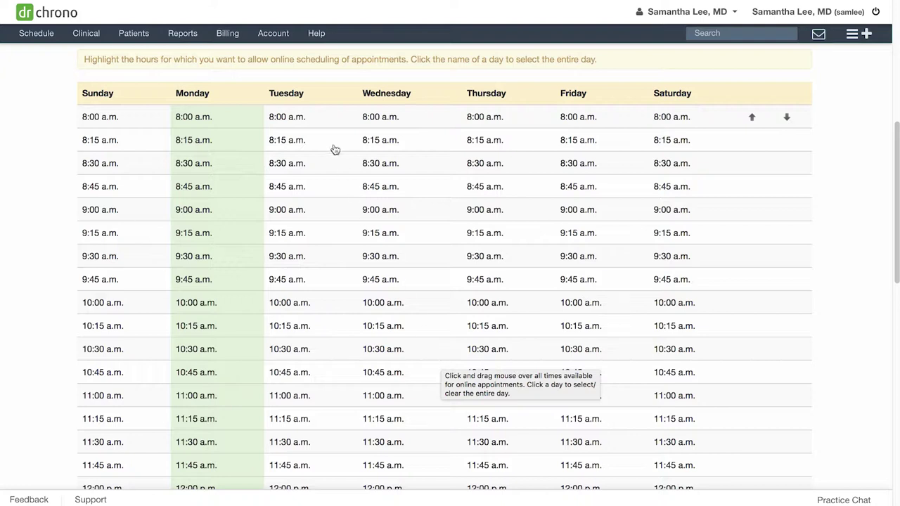
Mark all of Tuesday plus Wednesday and Thursday 8:00–9:45 a.m. as available online.
{"action": "left_click", "coordinate": [307, 98]}
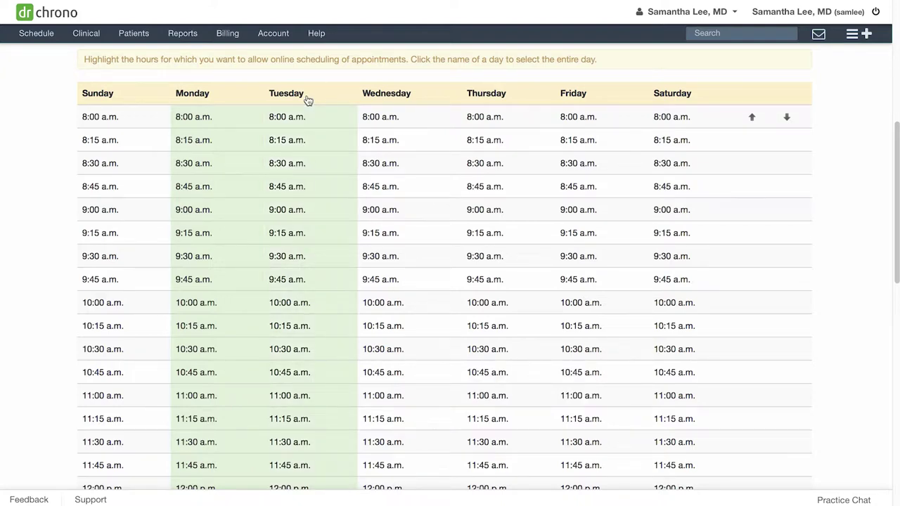
{"action": "left_click_drag", "start_coordinate": [378, 112], "coordinate": [371, 288]}
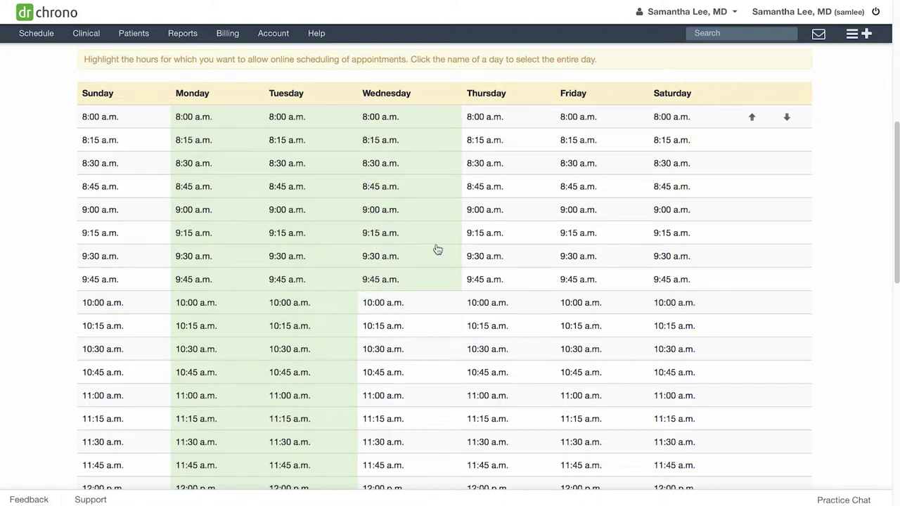
{"action": "left_click_drag", "start_coordinate": [484, 116], "coordinate": [485, 282]}
{"action": "scroll", "coordinate": [482, 285], "scroll_direction": "down", "scroll_amount": 4}
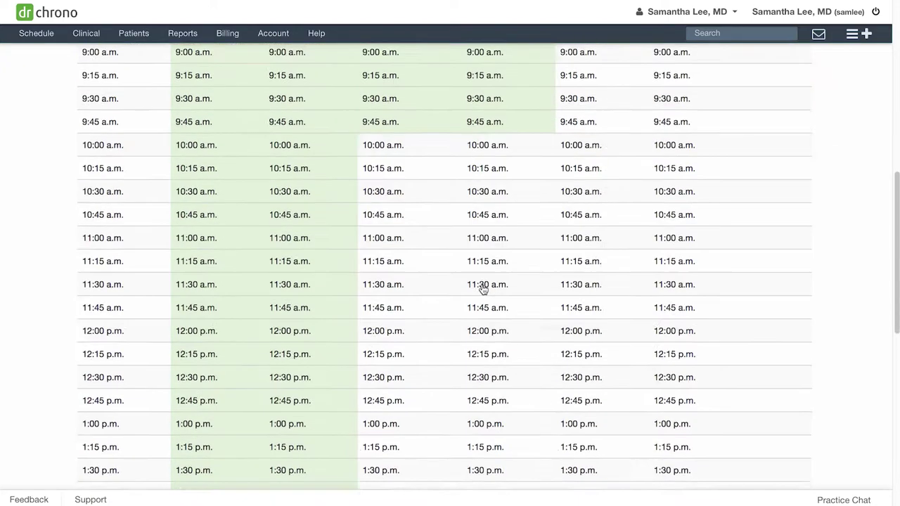
{"action": "scroll", "coordinate": [483, 289], "scroll_direction": "down", "scroll_amount": 6}
Save the online hours, then show Primary Office's share link and select its embed code.
{"action": "left_click", "coordinate": [189, 462]}
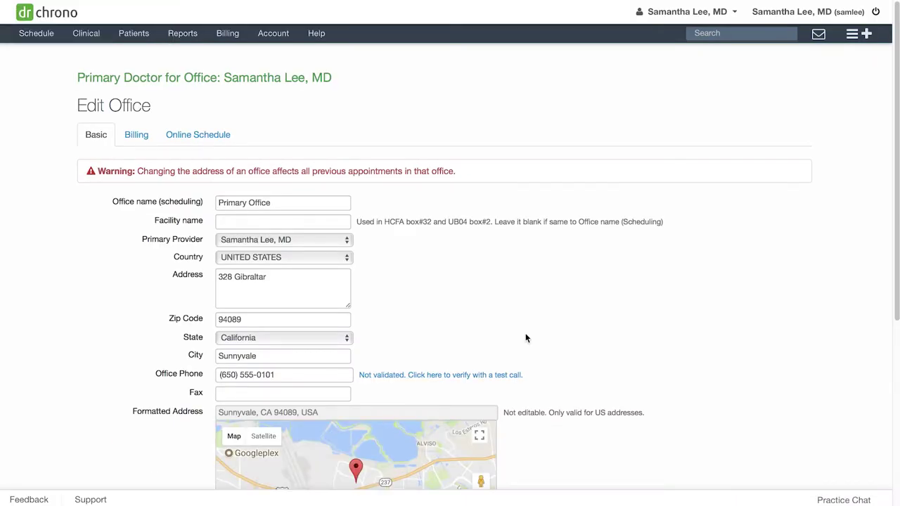
{"action": "left_click", "coordinate": [273, 33]}
{"action": "left_click", "coordinate": [310, 184]}
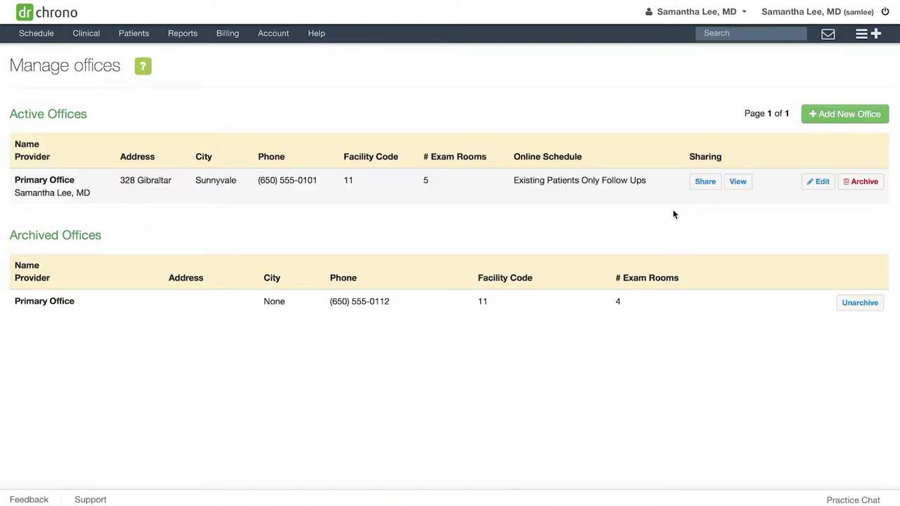
{"action": "left_click", "coordinate": [704, 184]}
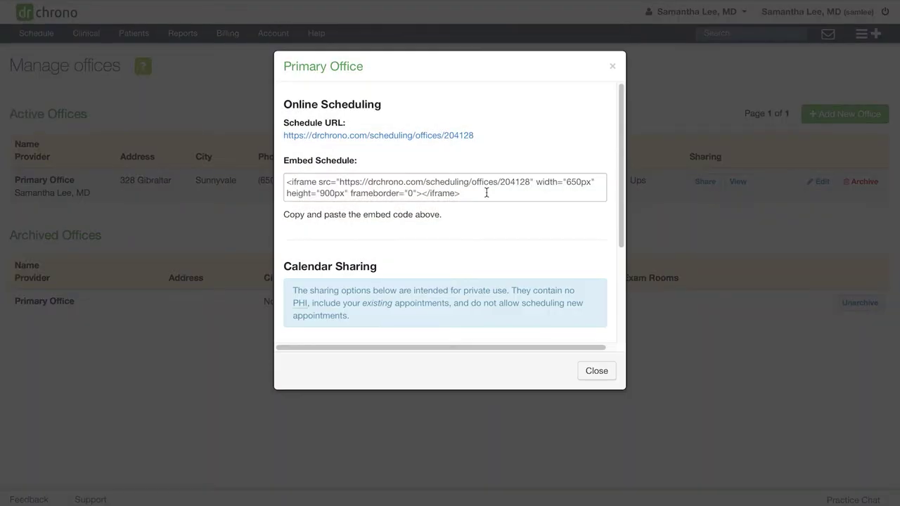
{"action": "left_click", "coordinate": [486, 193]}
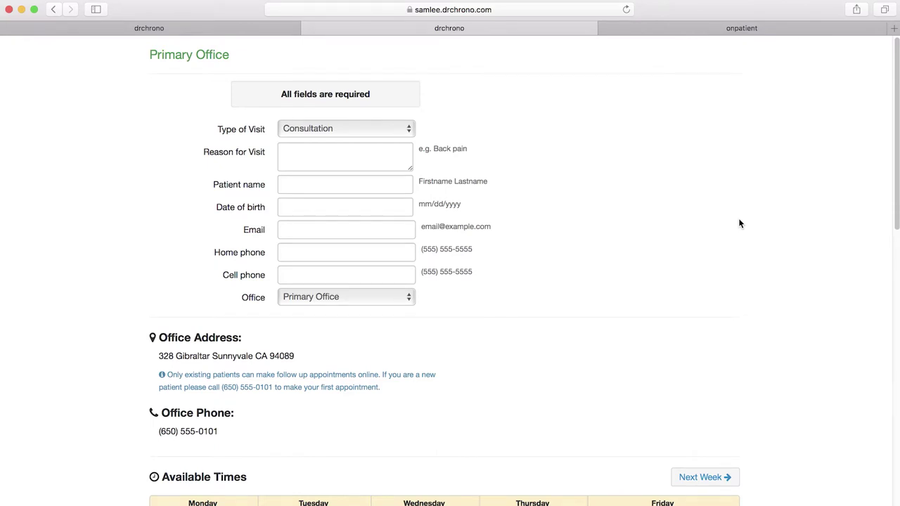
Close the booking form preview tab to return to the Manage offices list.
{"action": "left_click", "coordinate": [307, 29]}
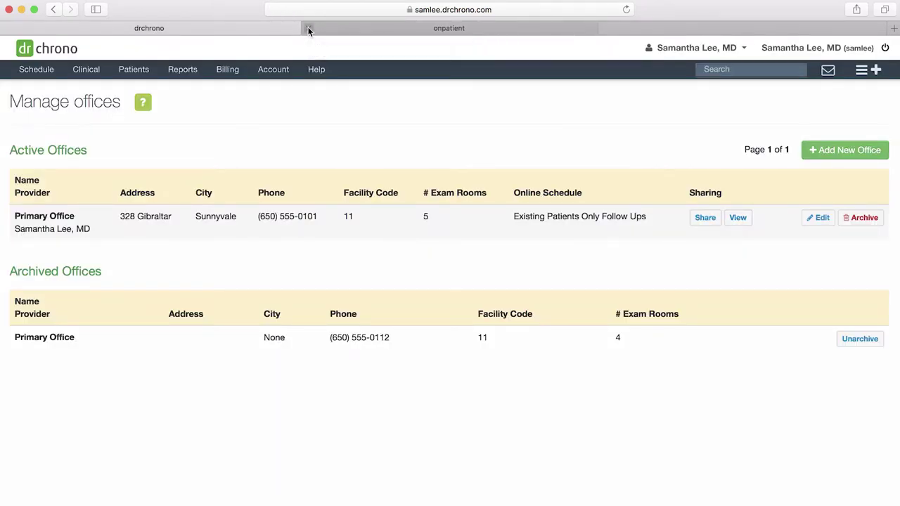
In onpatient, try booking with the provider, find no scheduling available, and return to Appointments.
{"action": "left_click", "coordinate": [377, 28]}
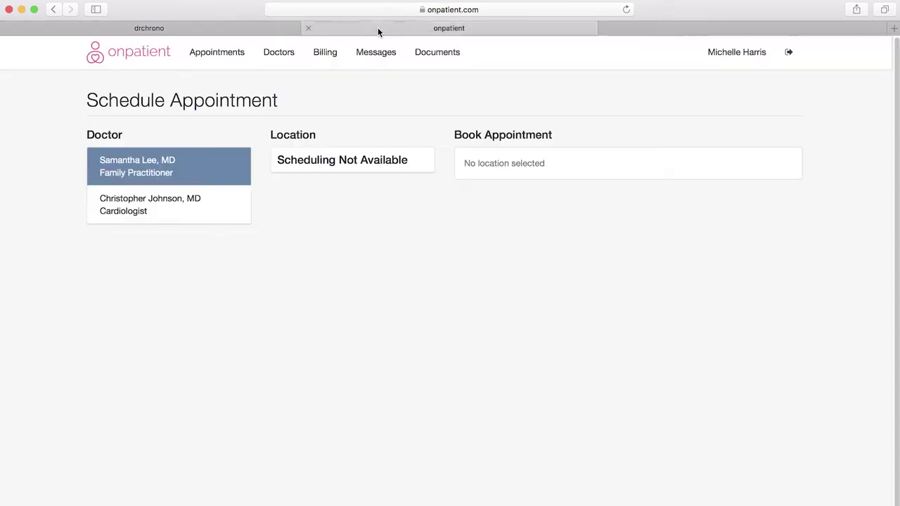
{"action": "left_click", "coordinate": [240, 55]}
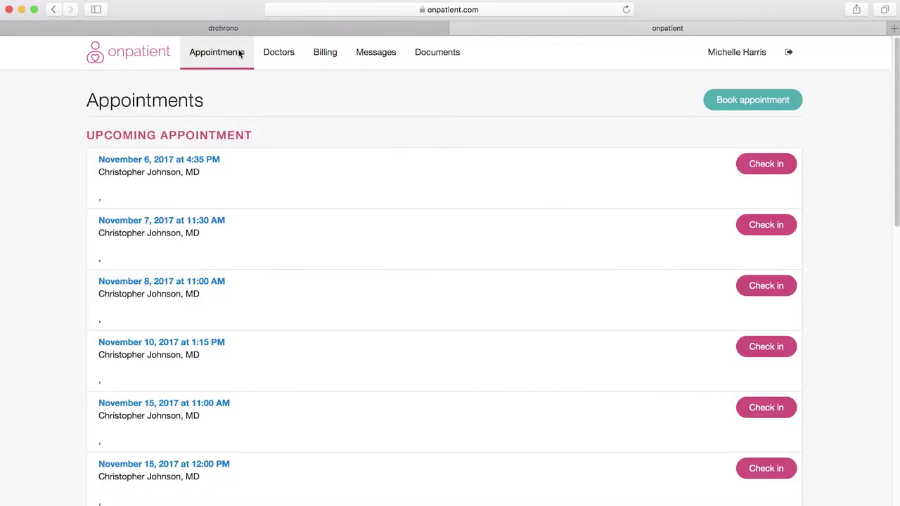
{"action": "left_click", "coordinate": [765, 105]}
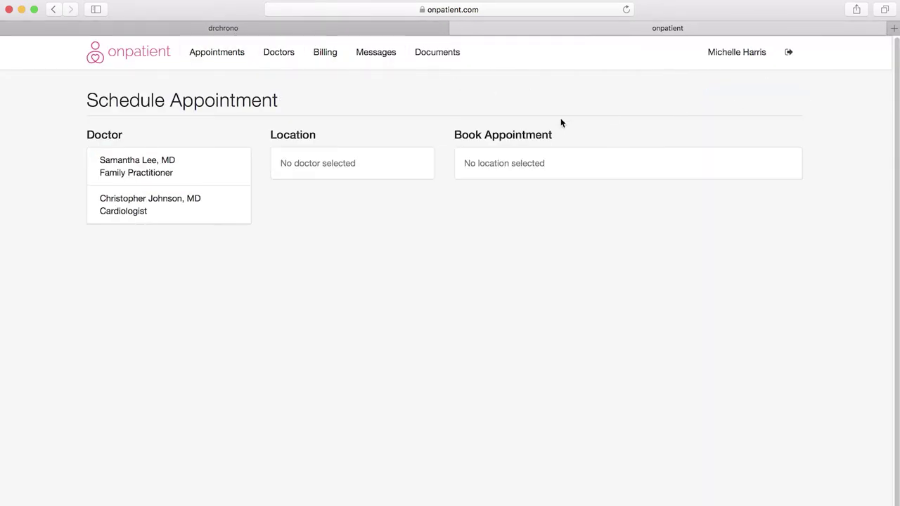
{"action": "left_click", "coordinate": [221, 164]}
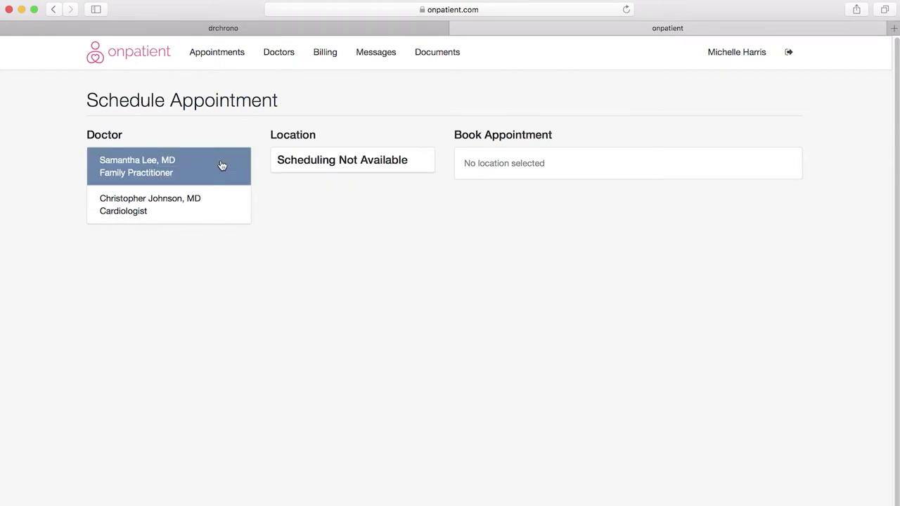
{"action": "key", "text": "ctrl+shift+Tab"}
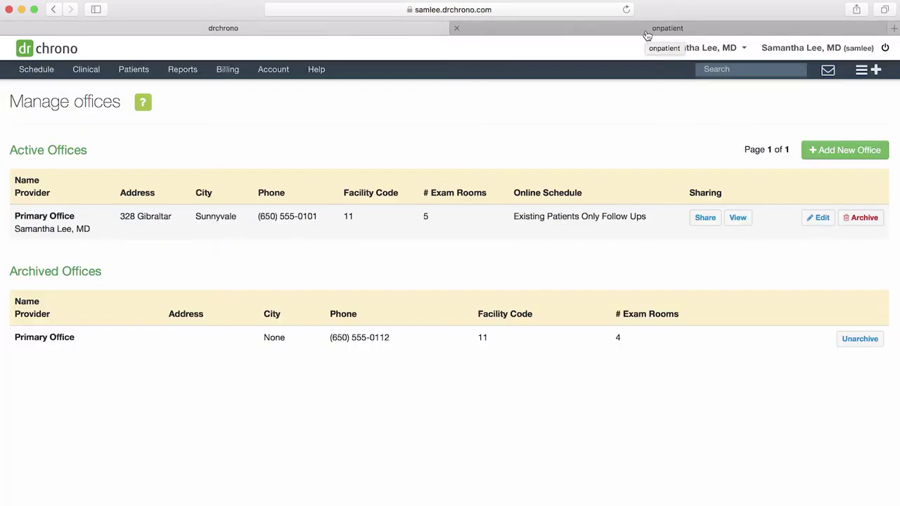
{"action": "left_click", "coordinate": [647, 31]}
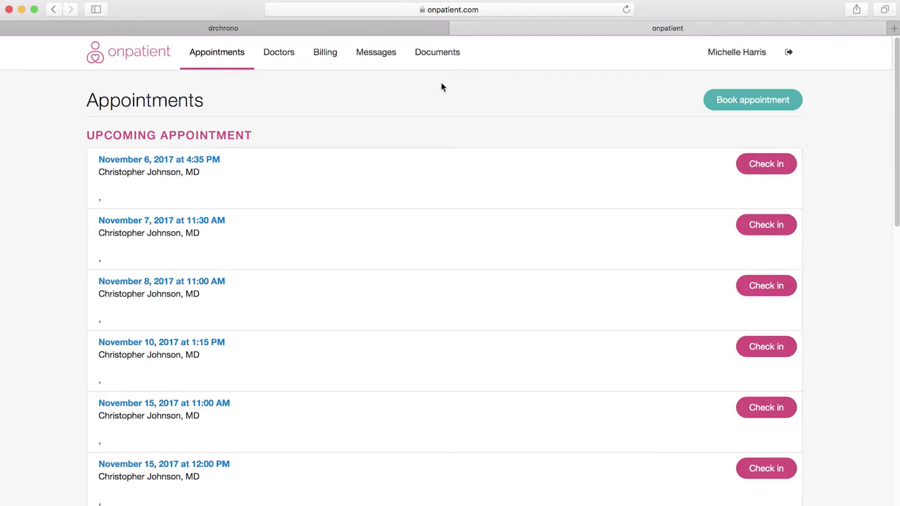
Book a Primary Office appointment with the provider for Tue, Nov 7 at 08:30 AM, reason 'back pain'.
{"action": "left_click", "coordinate": [776, 102]}
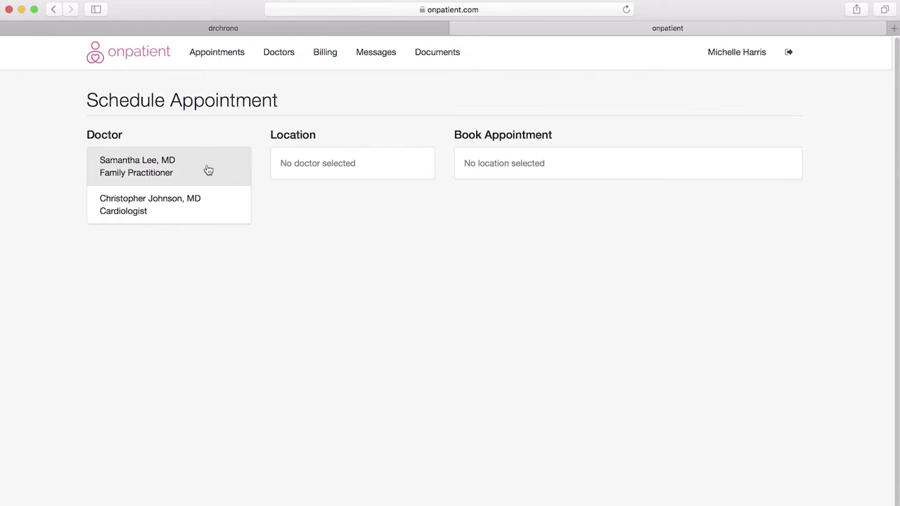
{"action": "left_click_drag", "start_coordinate": [208, 170], "coordinate": [207, 165]}
{"action": "left_click", "coordinate": [374, 172]}
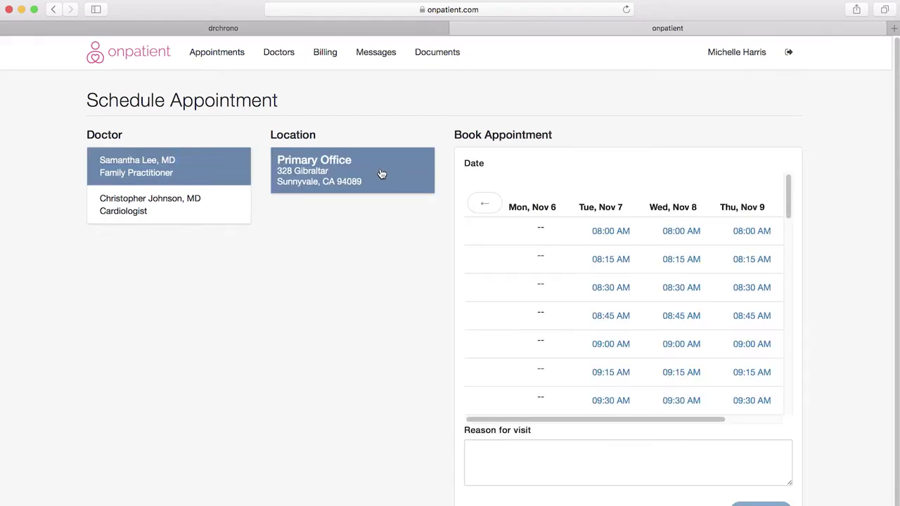
{"action": "left_click", "coordinate": [611, 287]}
{"action": "left_click", "coordinate": [611, 236]}
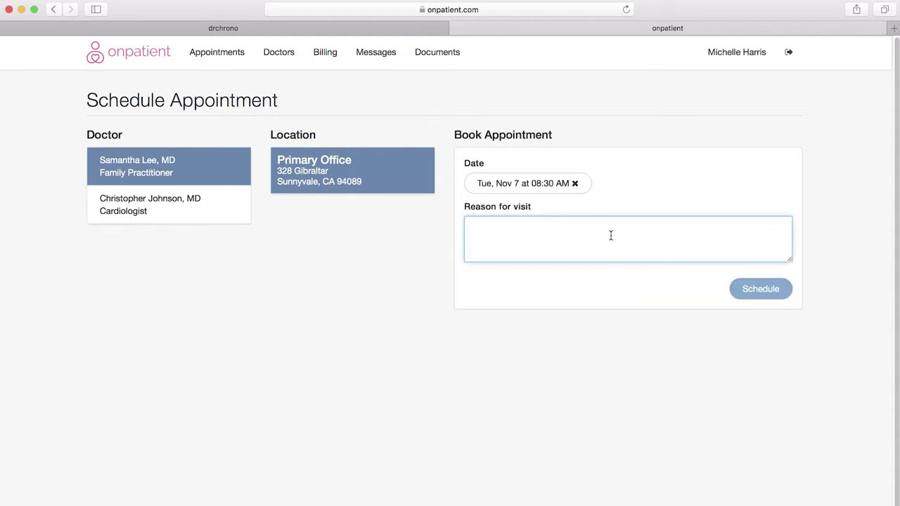
{"action": "type", "text": "back pain"}
{"action": "left_click", "coordinate": [763, 288]}
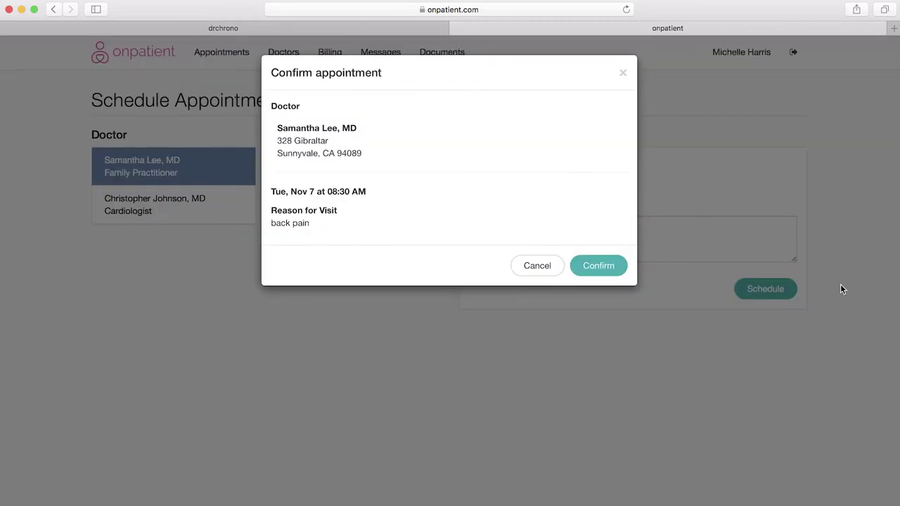
{"action": "left_click", "coordinate": [587, 267]}
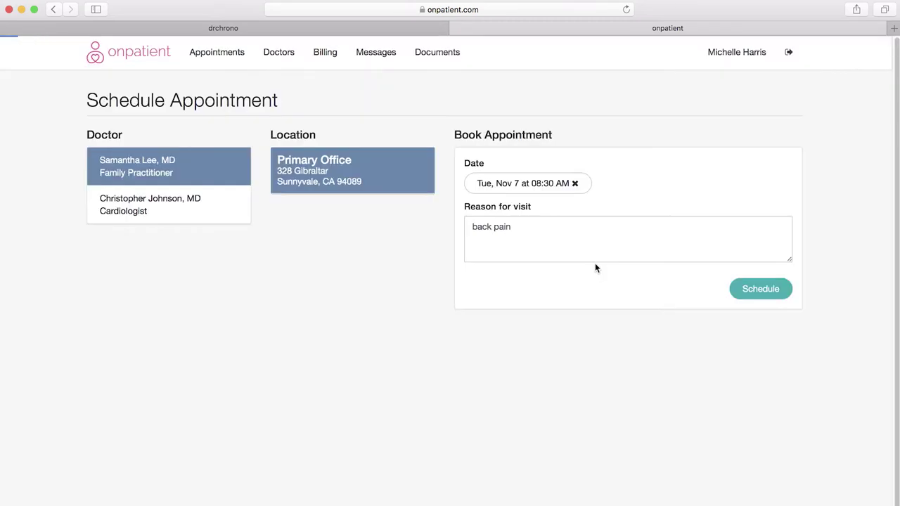